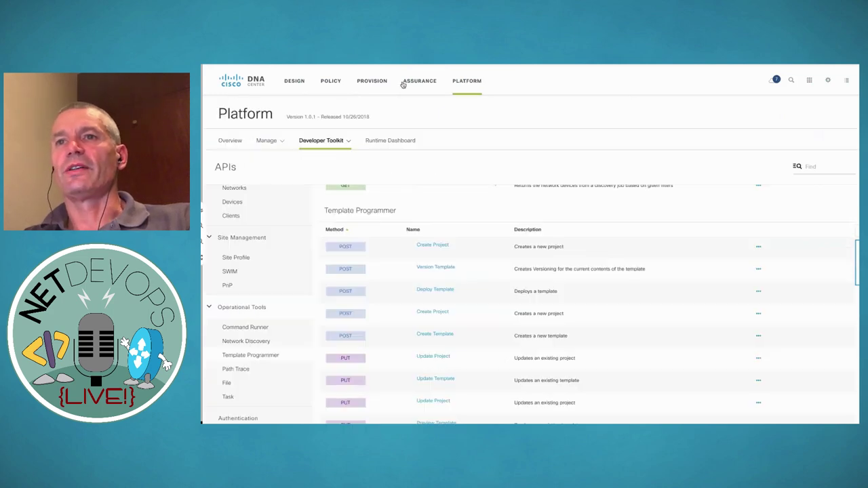
- View the image upgrade readiness check for the outdated CAT9K switch in the device inventory
click(377, 83)
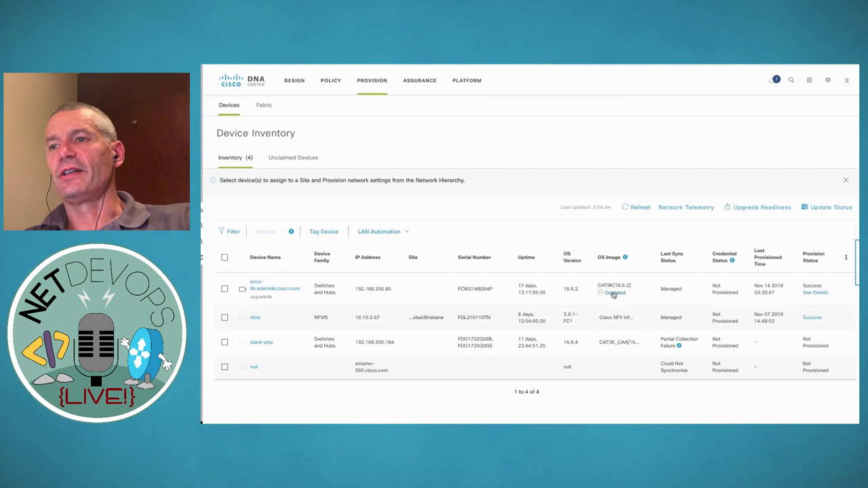
click(613, 294)
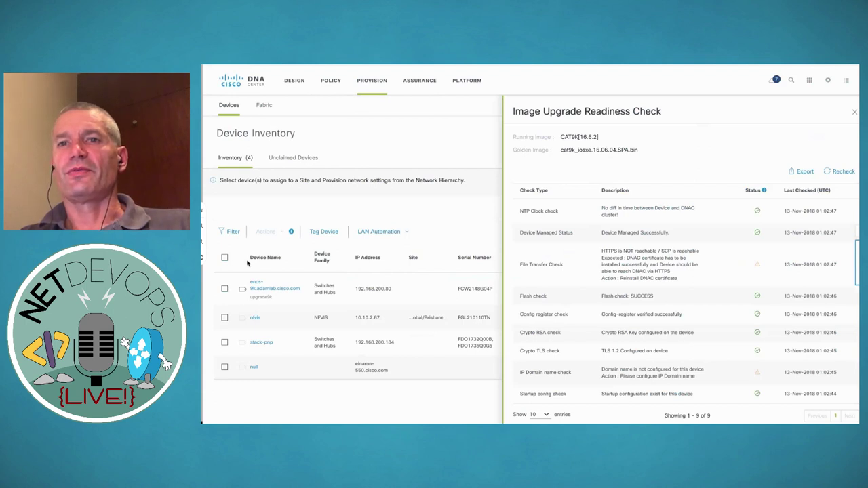
click(225, 289)
click(266, 237)
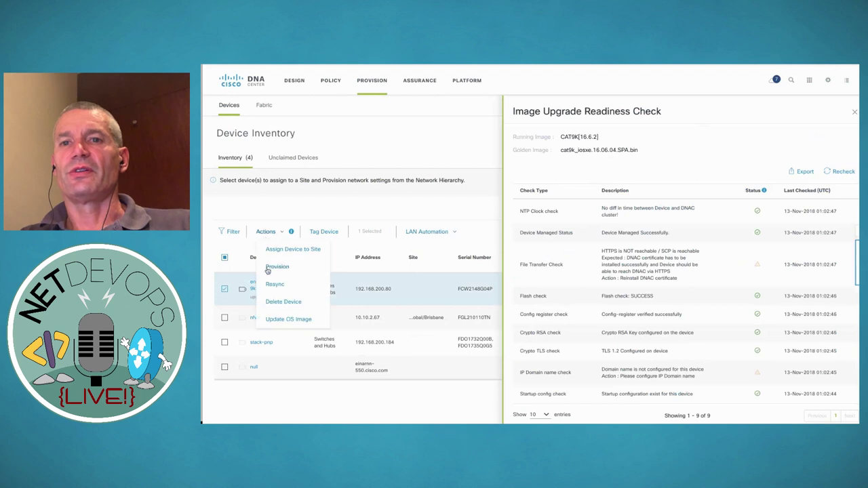
click(277, 267)
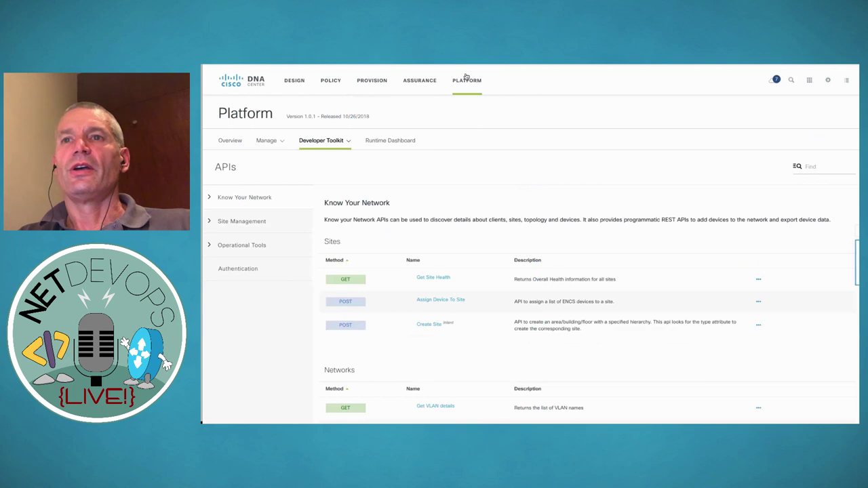
- Try an OS image update on the CAT9K switch with distribution set to Now, proceed to activation, and close it without submitting
click(377, 84)
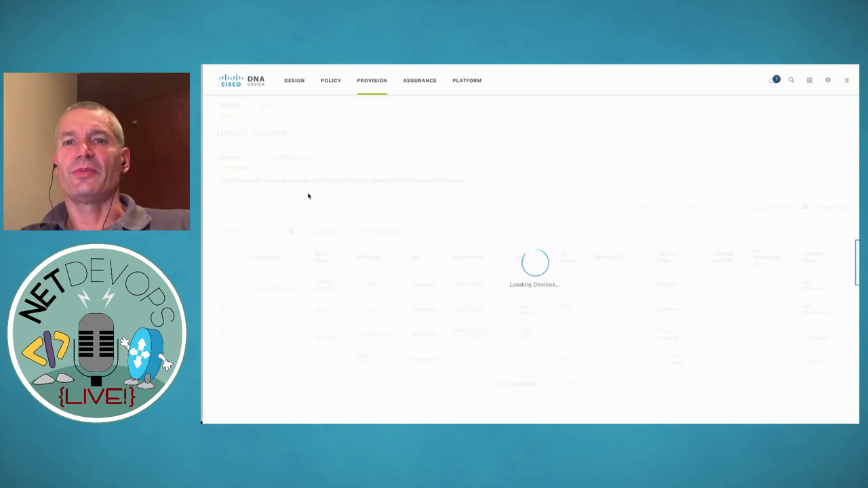
click(224, 289)
click(266, 231)
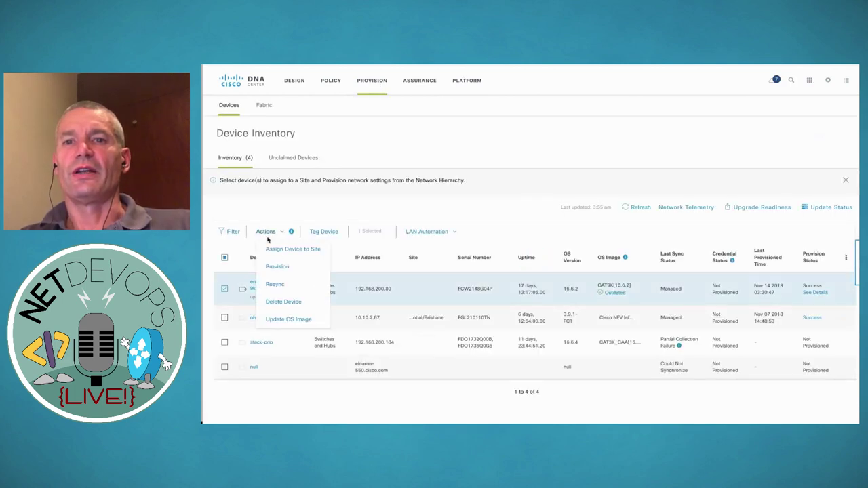
click(281, 319)
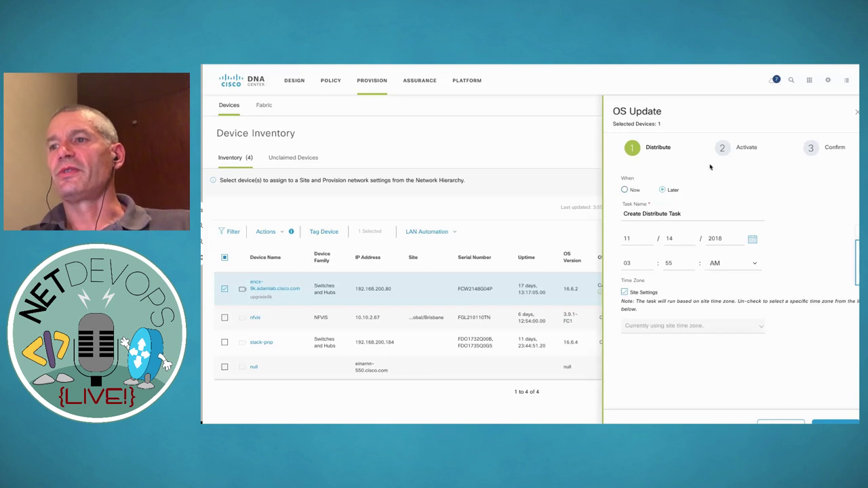
click(624, 191)
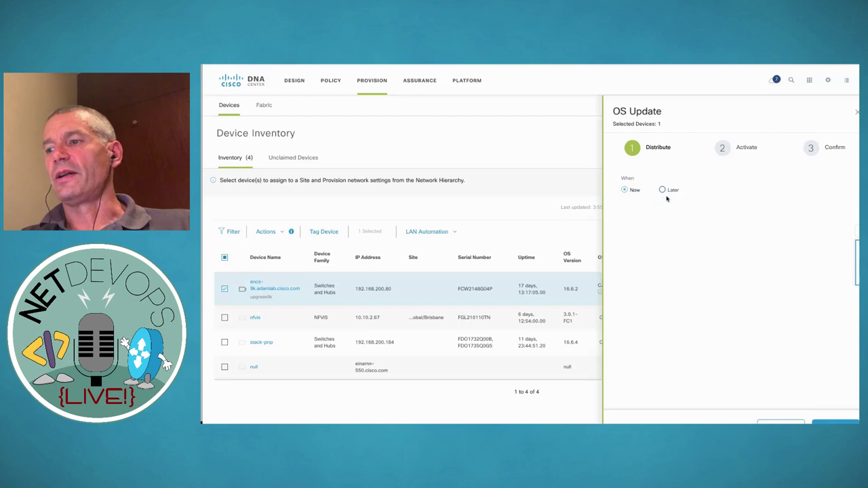
click(836, 423)
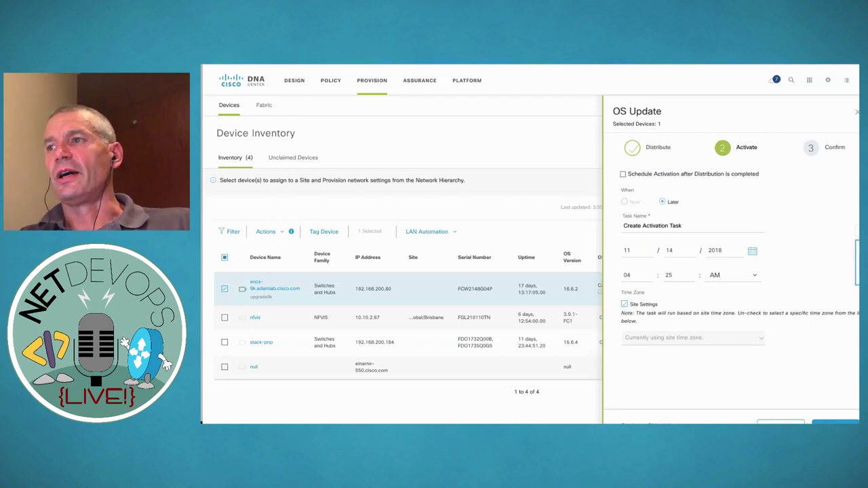
click(856, 112)
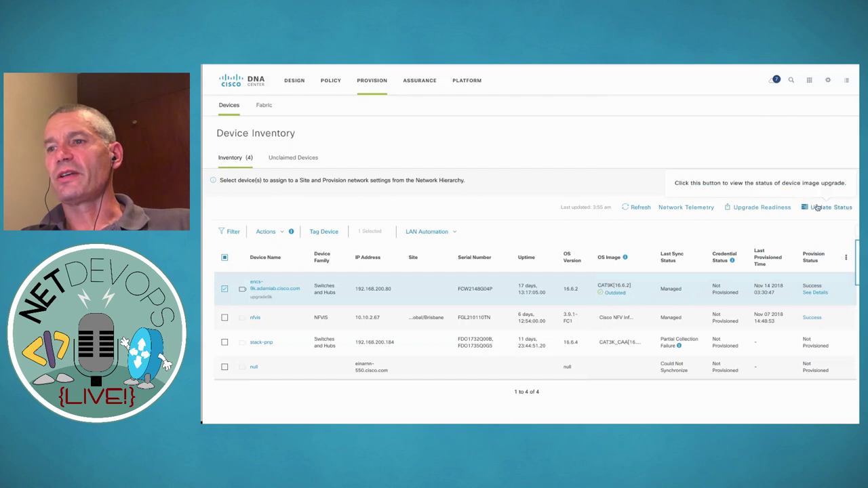
- Review the CAT9K switch's image upgrade readiness check again and deselect the switch in the inventory
click(611, 296)
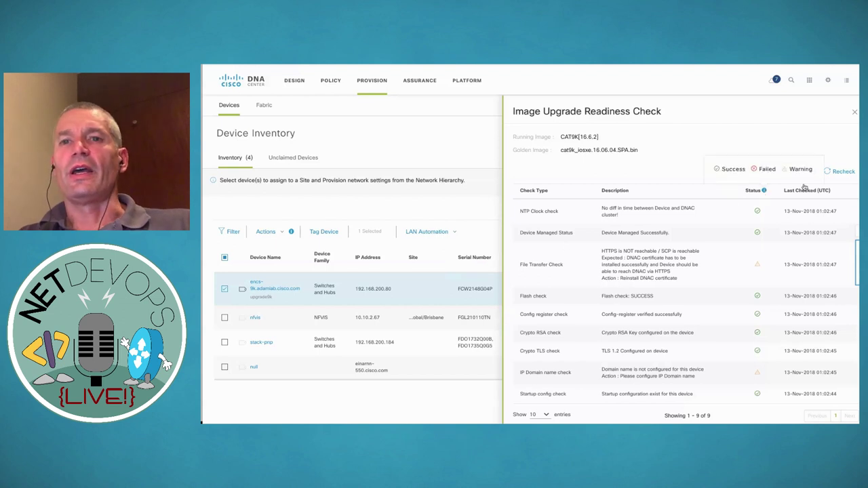
click(223, 289)
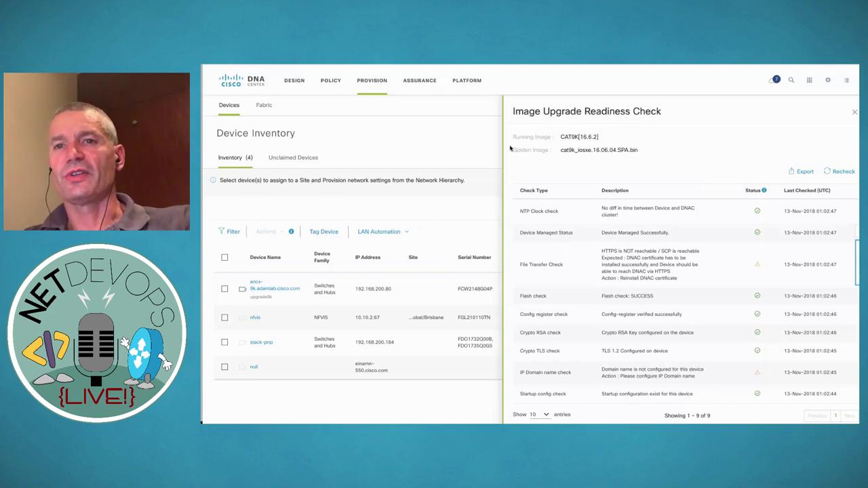
- Switch to the terminal's SWIM session and run ./list_images.py to list the imported software images
key(super+Tab)
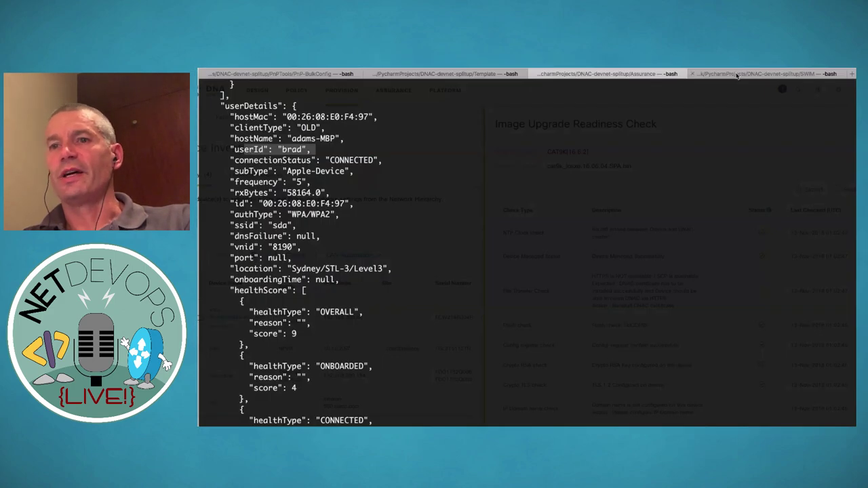
click(737, 74)
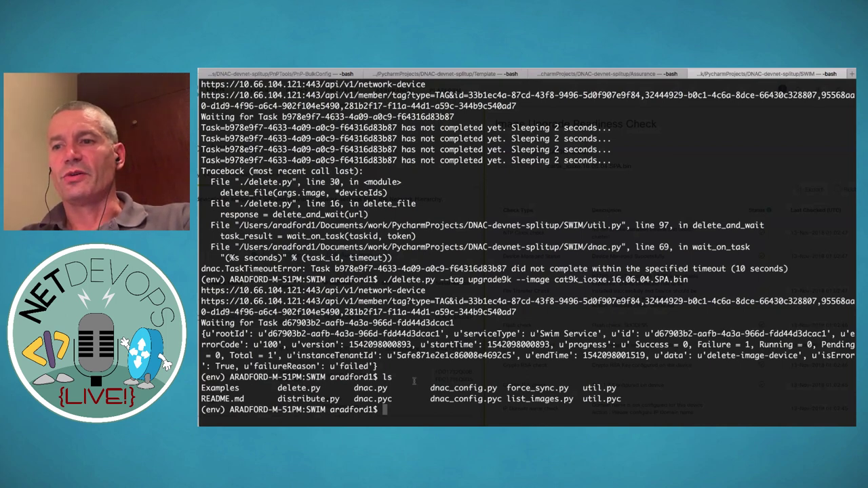
text(li)
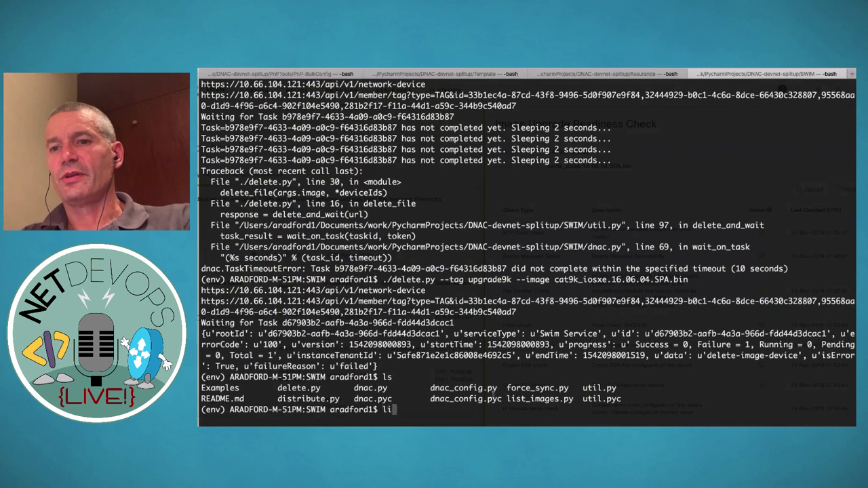
key(BackSpace)
key(BackSpace)
text(./li)
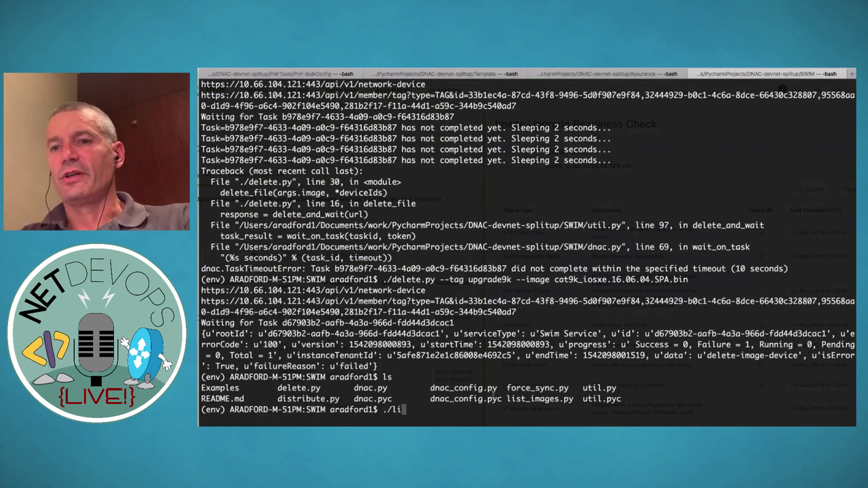
key(Tab)
key(Return)
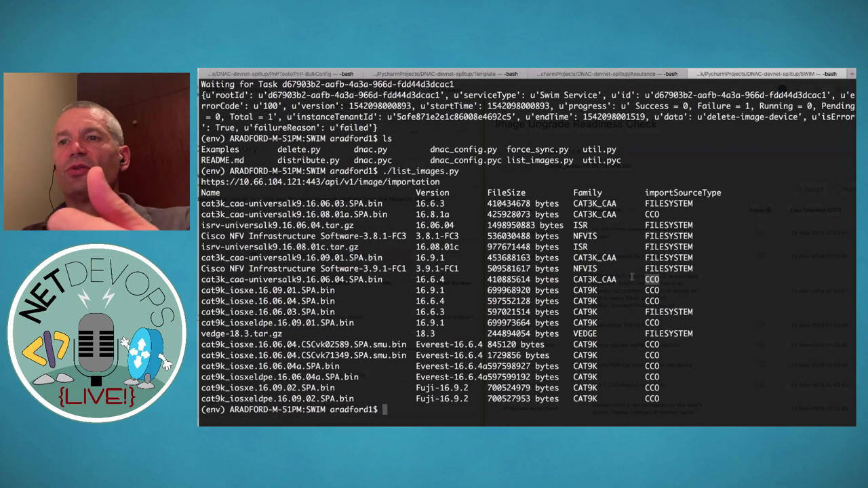
- Examine the earlier distribute.py run for tag upgrade9k and image cat9k_iosxe.16.06.04.SPA.bin, including its API calls and device and image UUIDs
scroll(631, 253, up, 2)
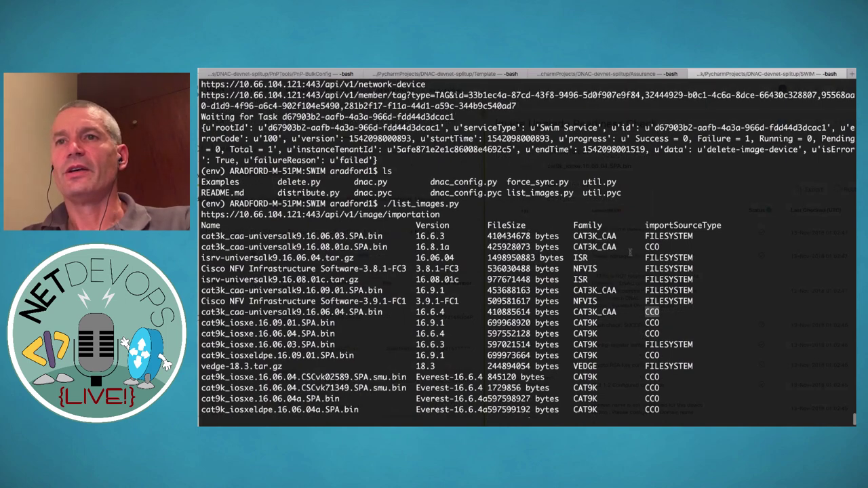
scroll(630, 252, up, 10)
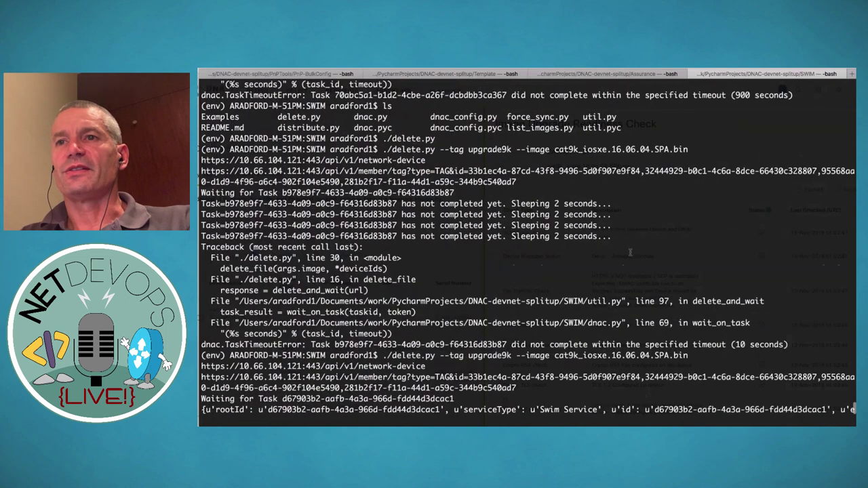
scroll(630, 252, up, 7)
scroll(630, 253, up, 10)
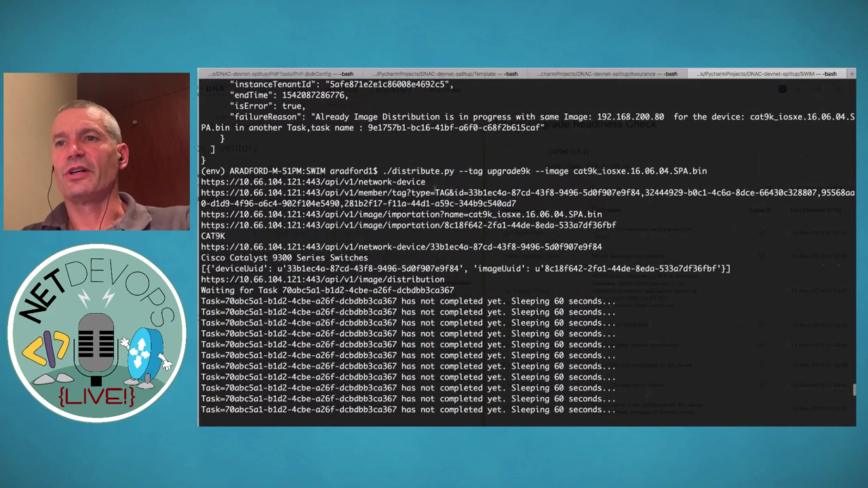
drag(385, 171, 455, 172)
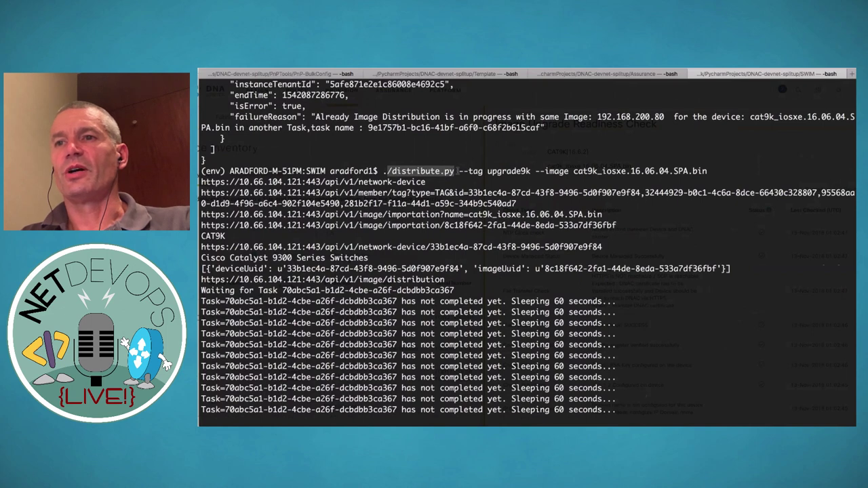
drag(459, 171, 531, 172)
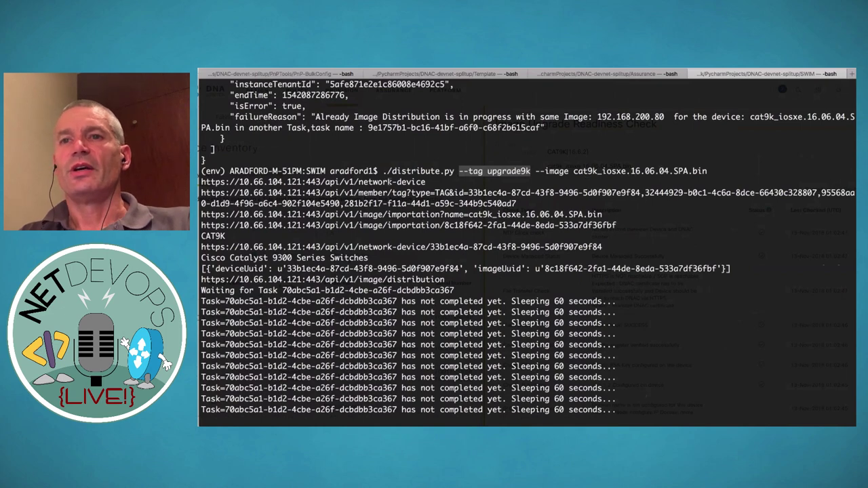
drag(201, 181, 313, 225)
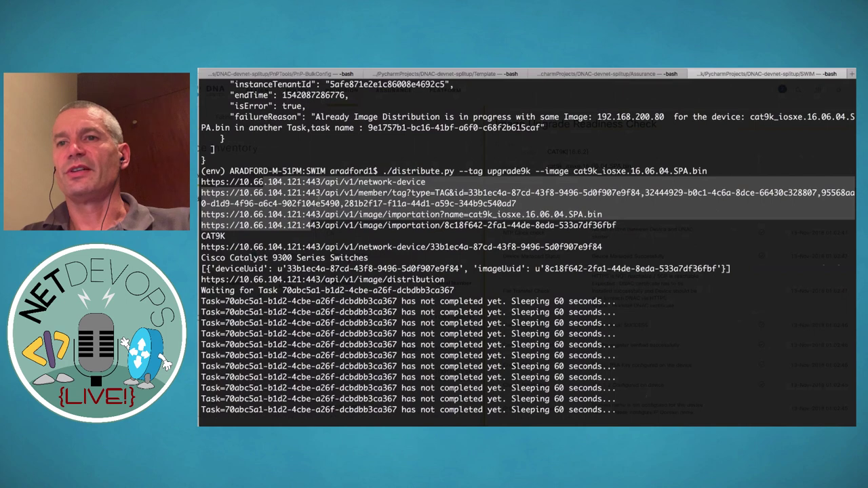
click(318, 195)
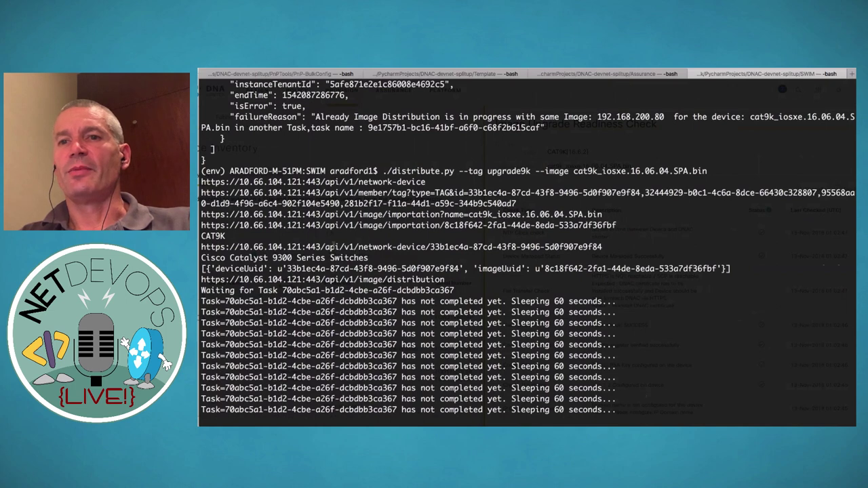
drag(289, 269, 437, 269)
drag(544, 269, 636, 269)
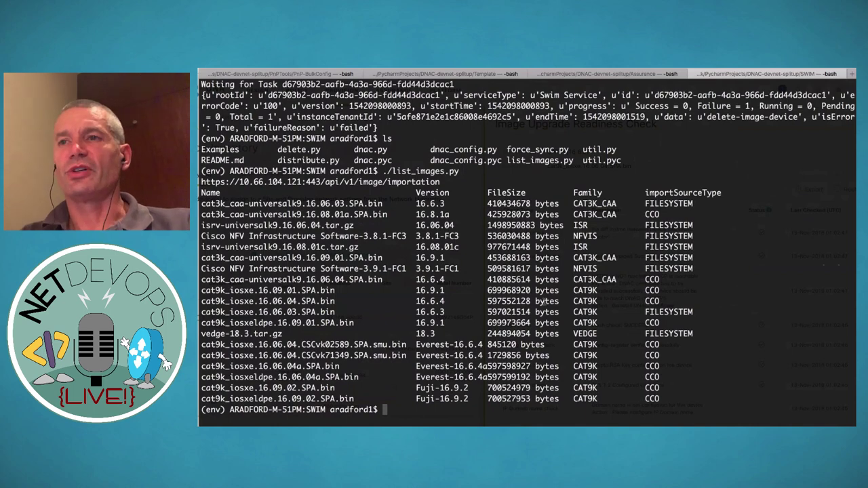
mouse_move(545, 305)
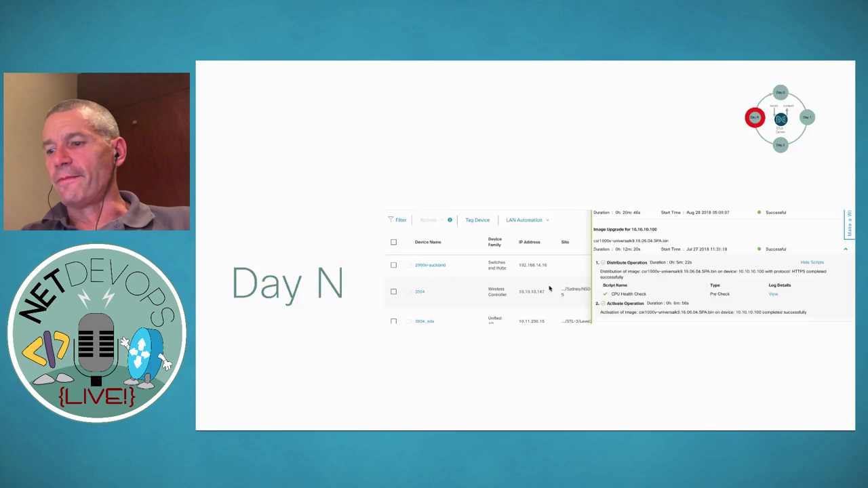
key(Right)
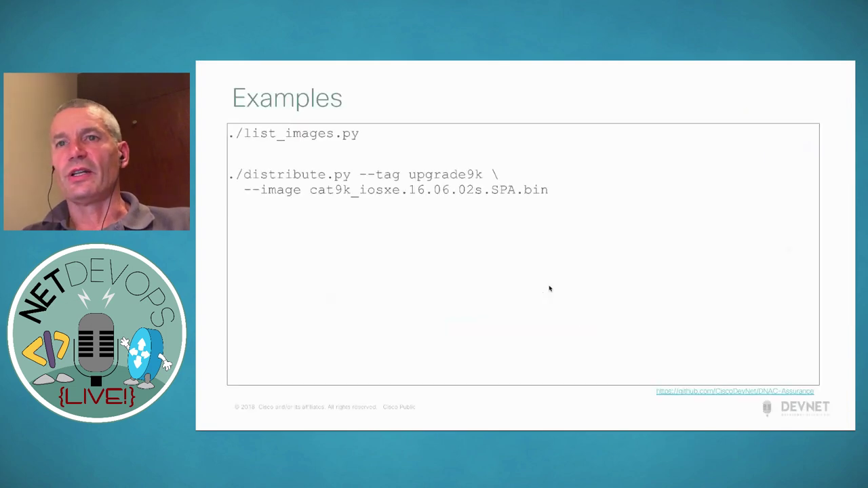
key(Right)
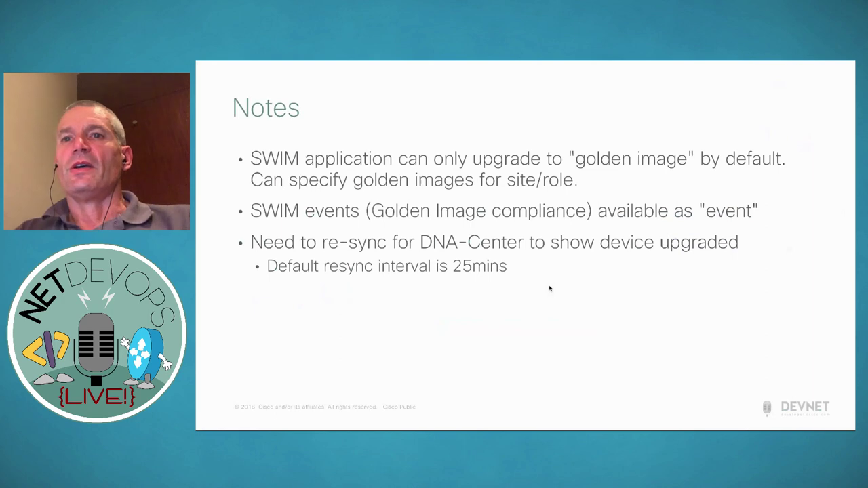